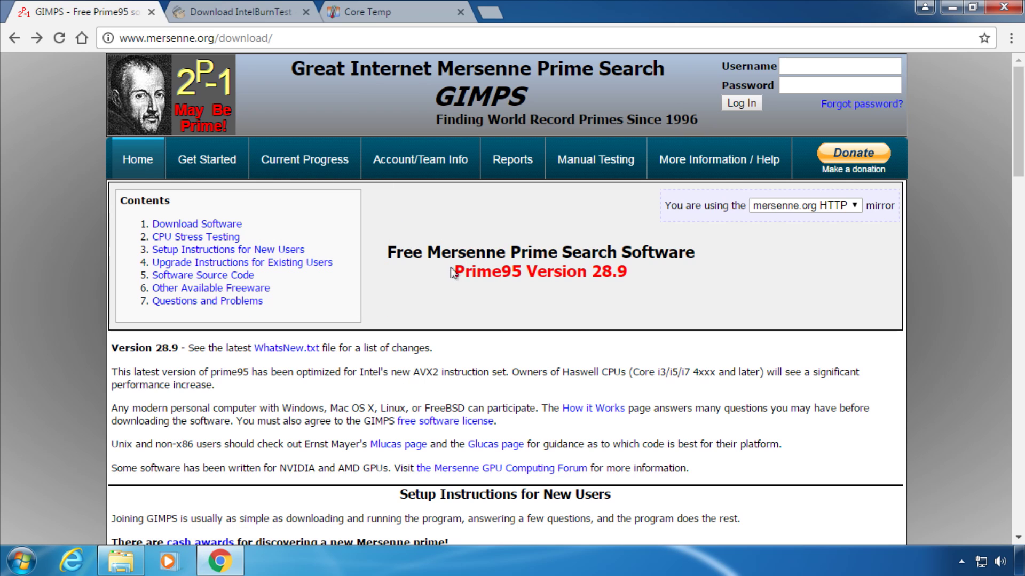
- Highlight the Prime95 Version 28.9 heading, then switch to the IntelBurnTest 2.54 download tab
drag(451, 272, 522, 274)
click(521, 311)
click(253, 13)
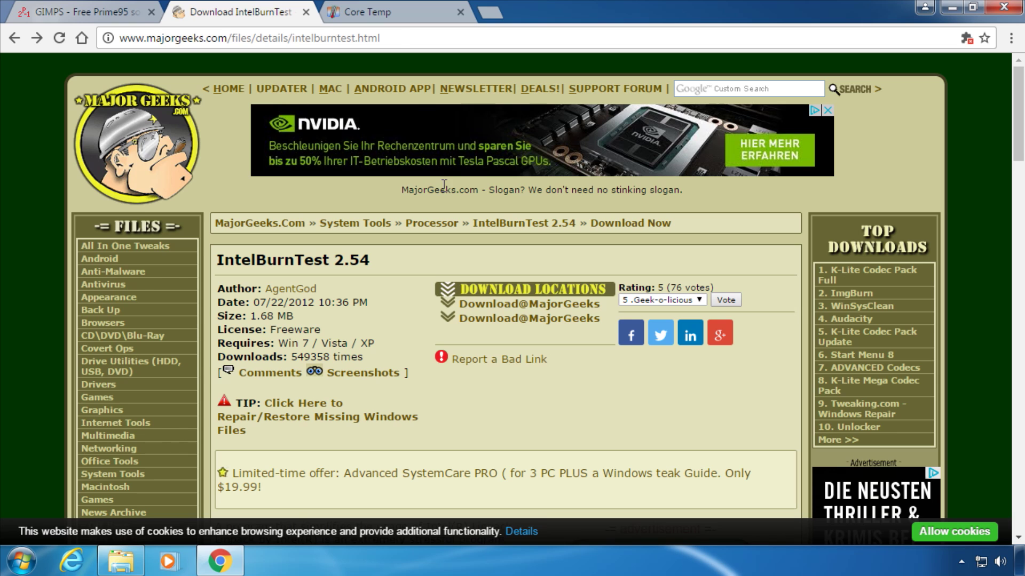
- Switch Chrome to the Core Temp 1.5.1 page on alcpu.com with Ctrl+Tab
key(ctrl+Tab)
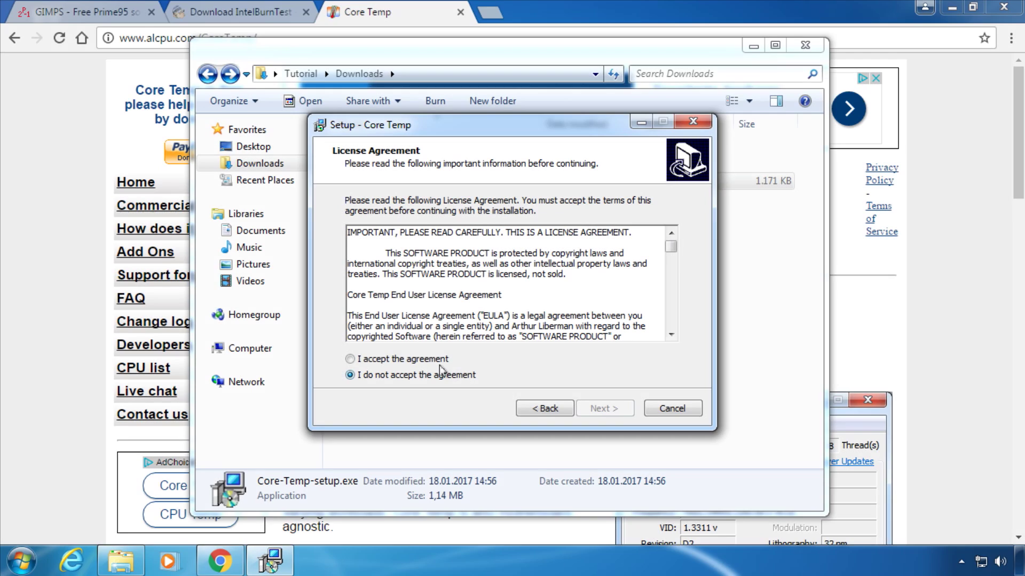
- Accept the Core Temp licence, keep C:\Program Files\Core Temp, and decline the Goodgame Empire offer
click(436, 360)
click(603, 409)
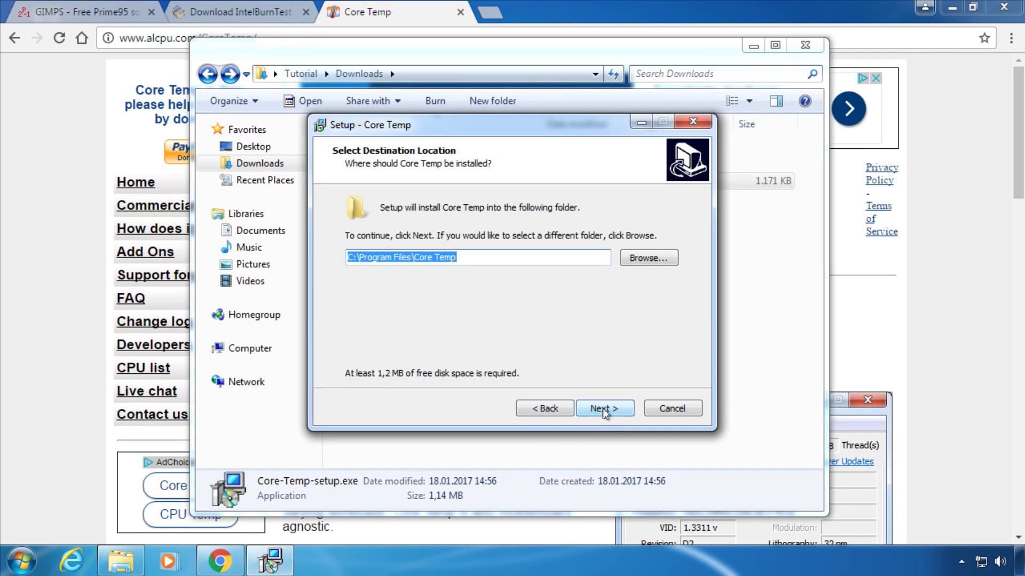
click(604, 410)
scroll(419, 278, down, 1)
click(420, 278)
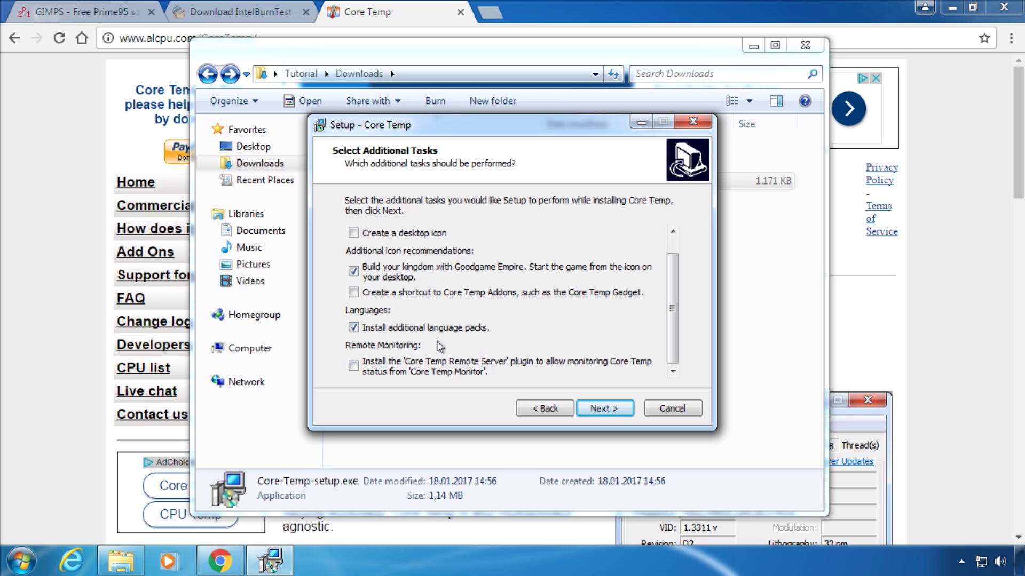
click(353, 271)
- Install Core Temp, skip viewing Readme.txt, and finish setup to launch it
click(611, 411)
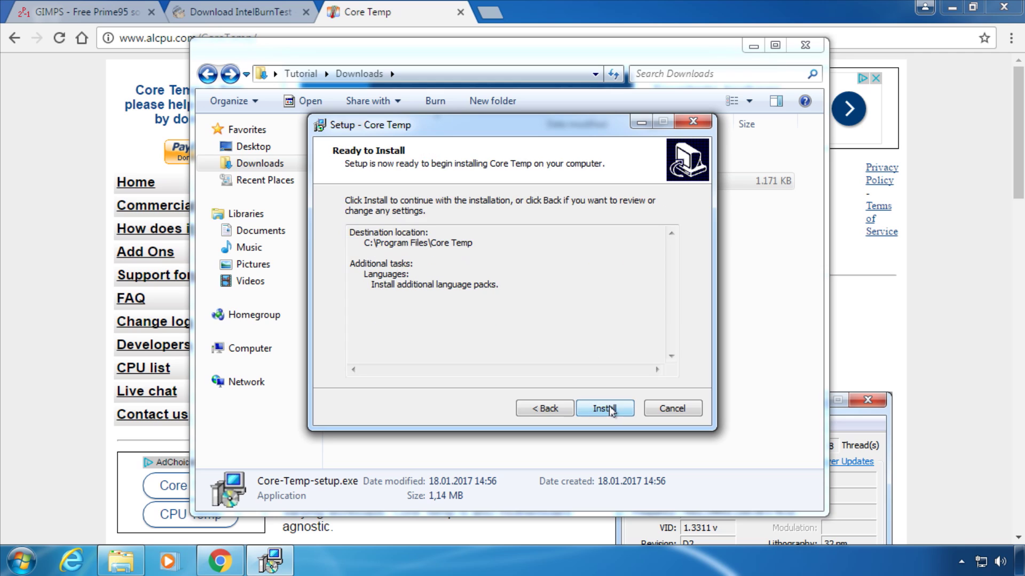
click(611, 410)
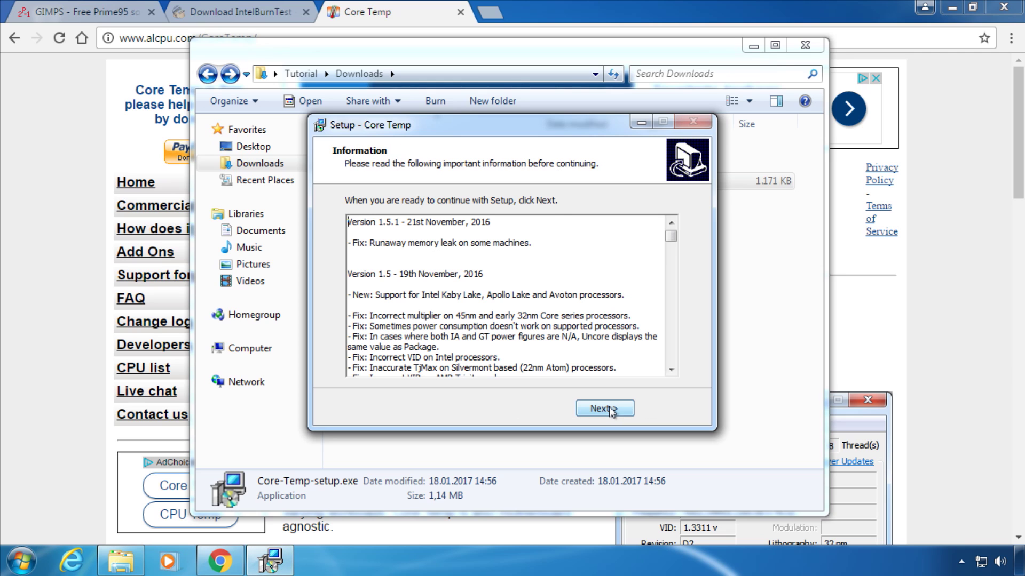
click(611, 410)
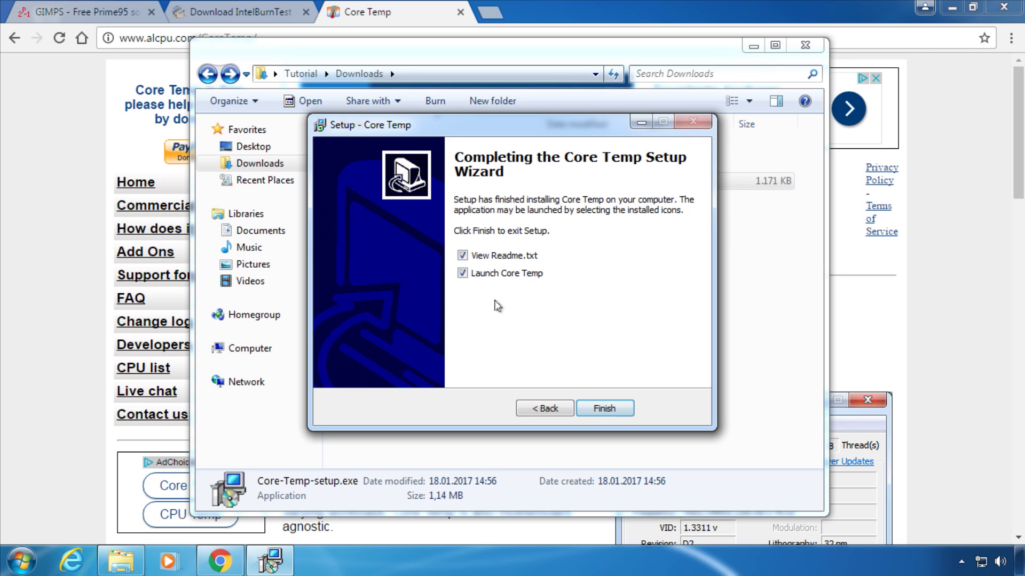
click(461, 256)
click(603, 408)
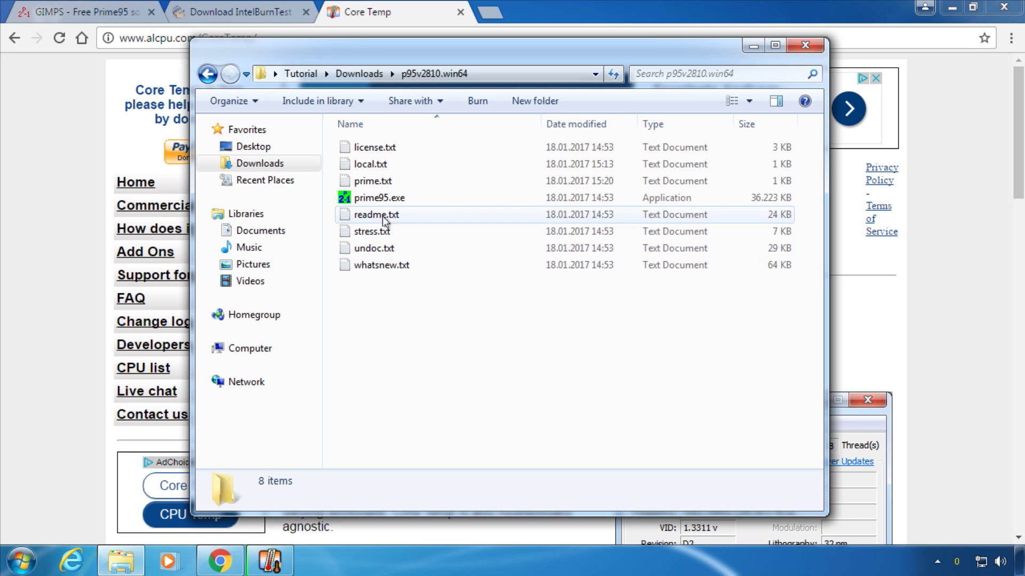
- Run prime95.exe from the p95v2810.win64 folder, allowing it past the security warning
double_click(390, 199)
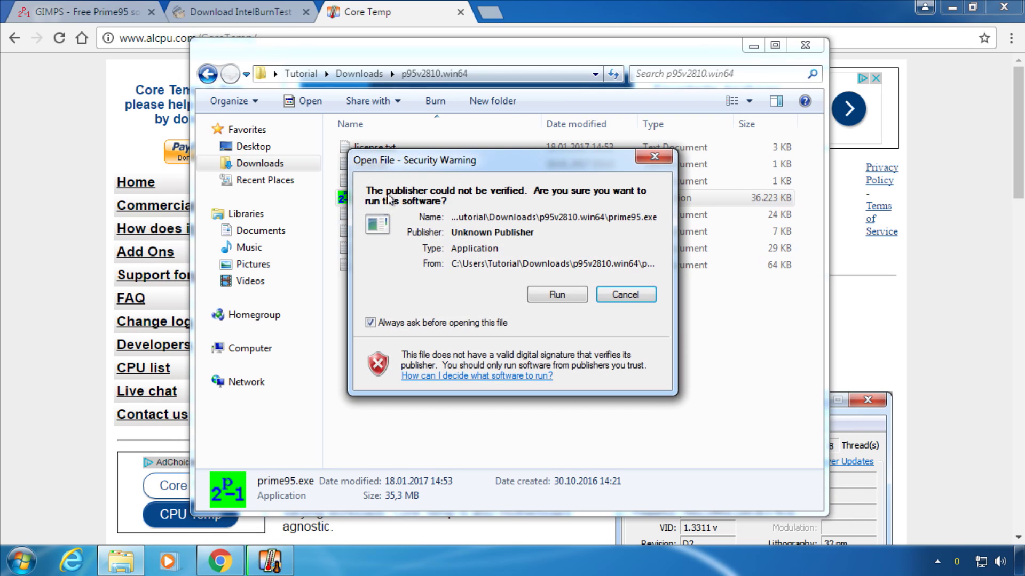
click(556, 296)
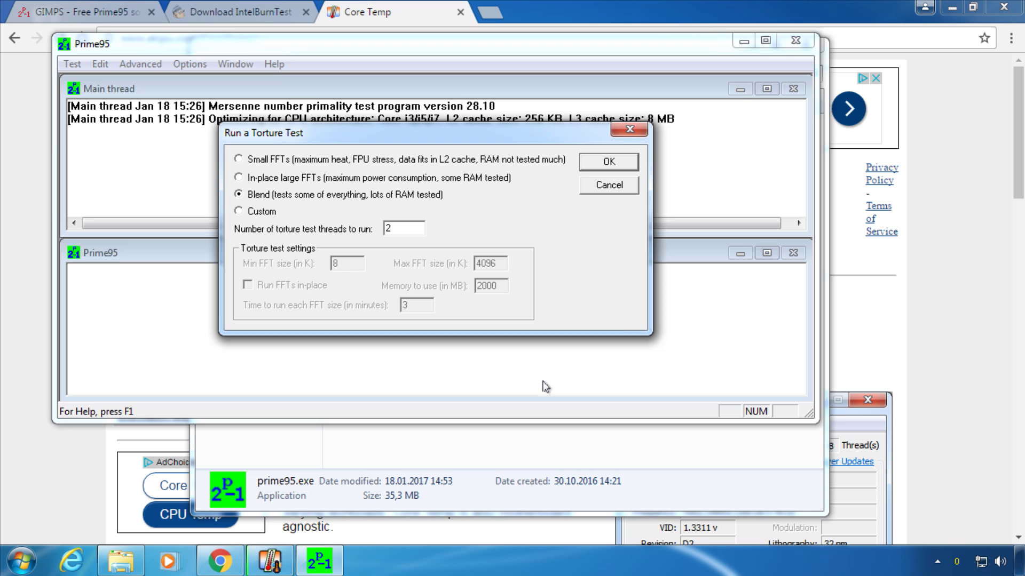
- Start the Blend torture test on 2 threads and open Task Manager to check CPU load
click(617, 165)
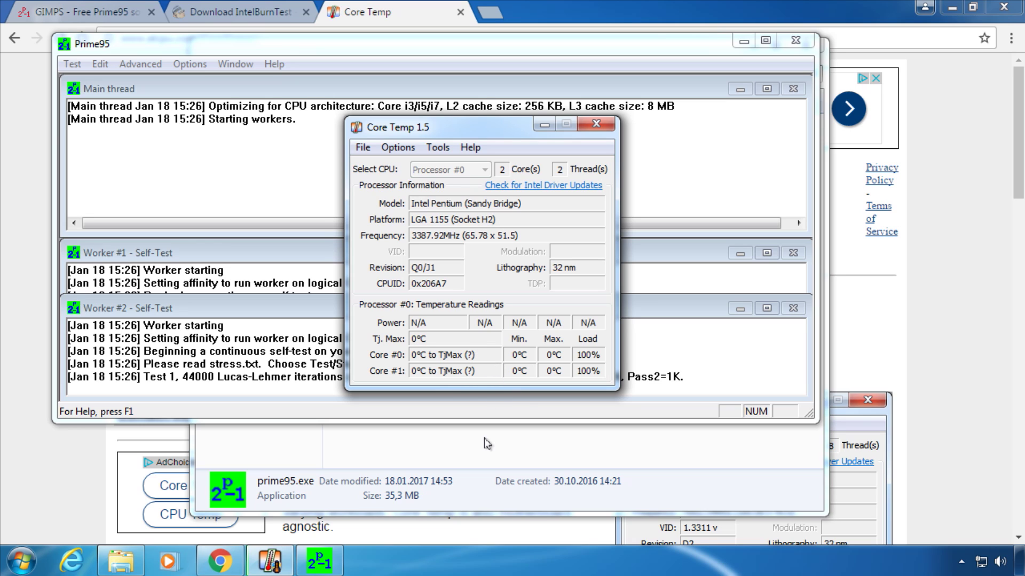
click(523, 394)
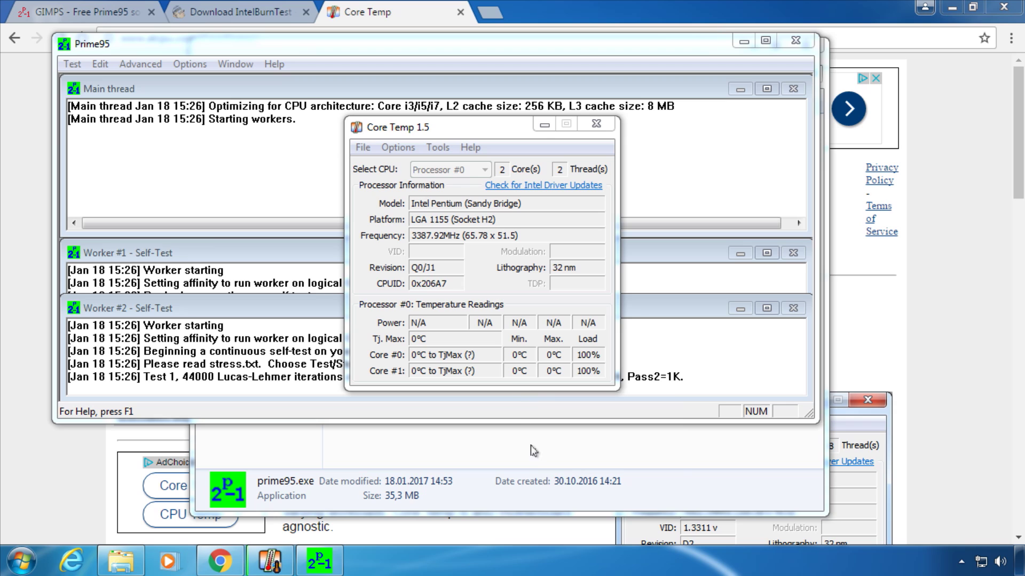
right_click(520, 564)
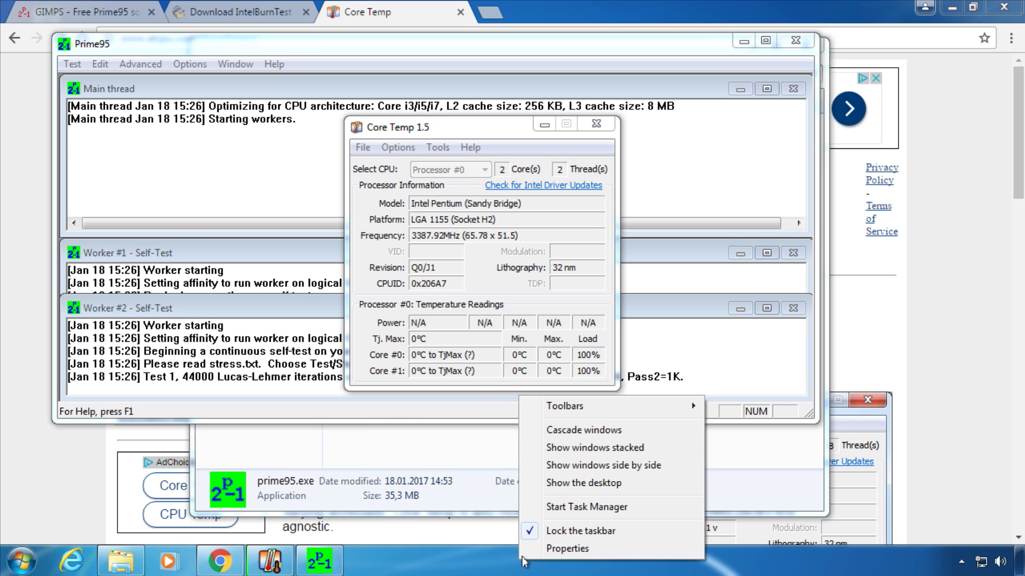
click(637, 510)
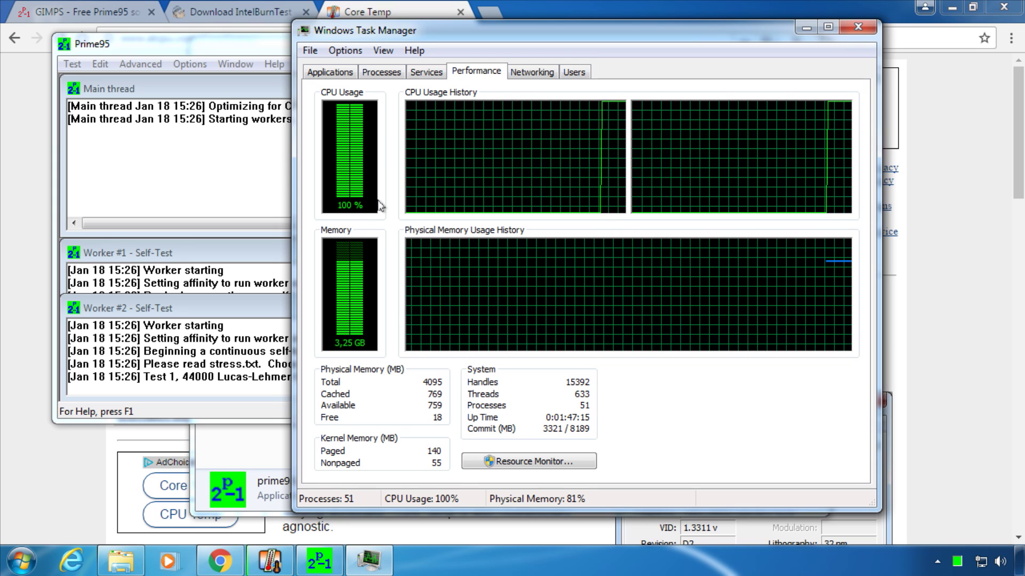
- Minimize Task Manager and stop Prime95's running torture test
click(805, 33)
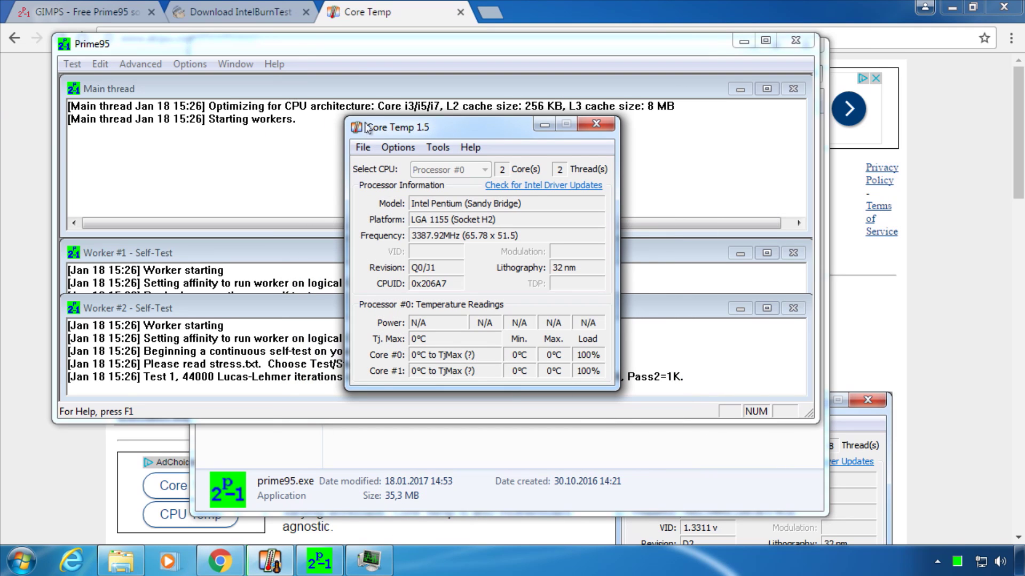
click(352, 74)
click(73, 65)
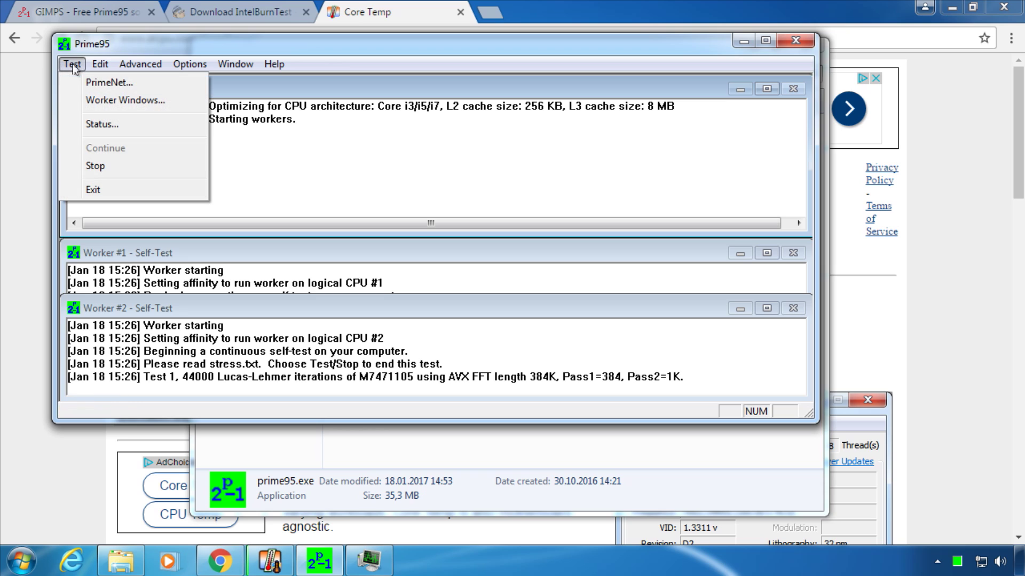
click(139, 170)
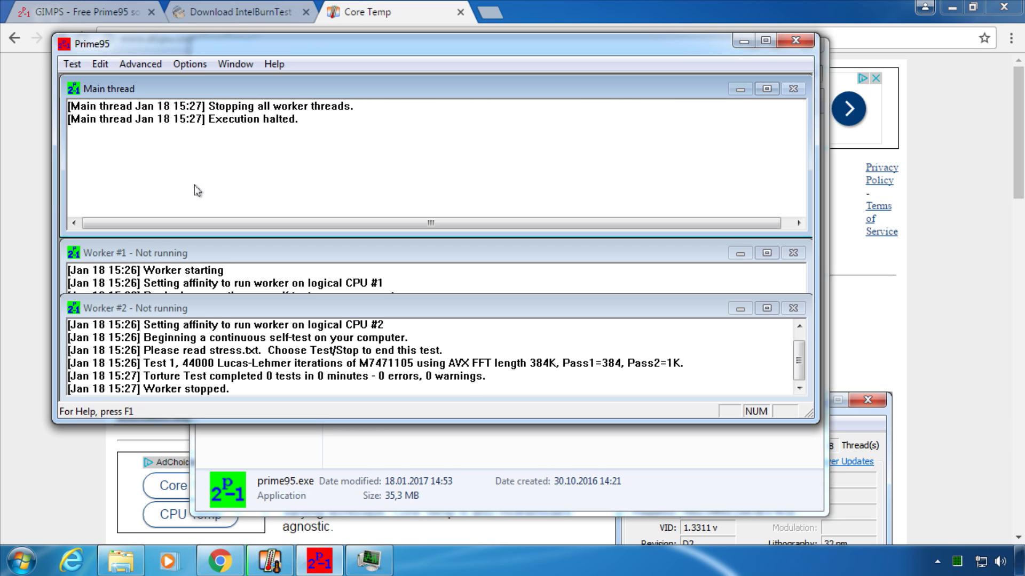
- Restart the Blend torture test from Options > Torture Test, then stop all workers again
click(196, 66)
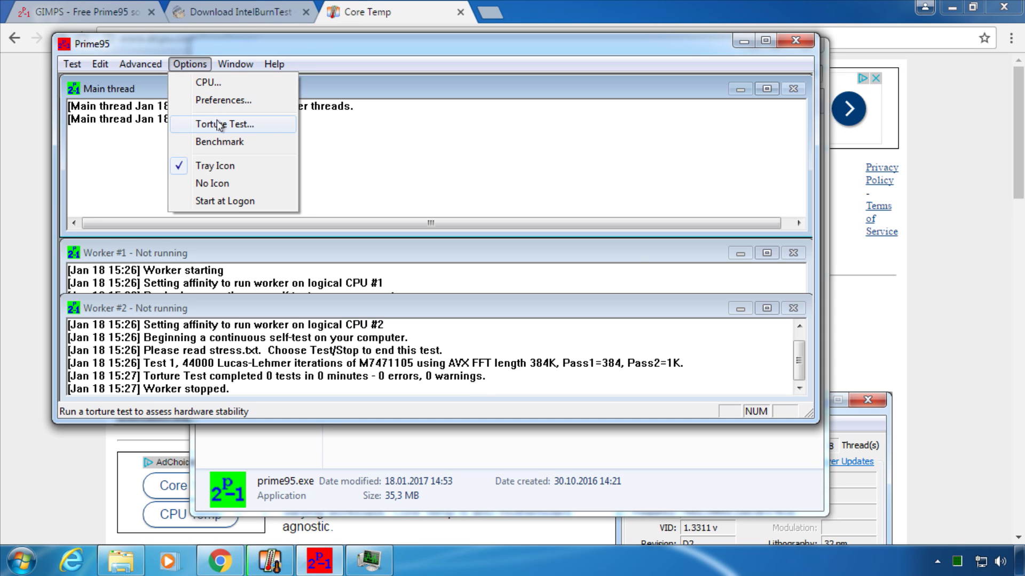
click(250, 125)
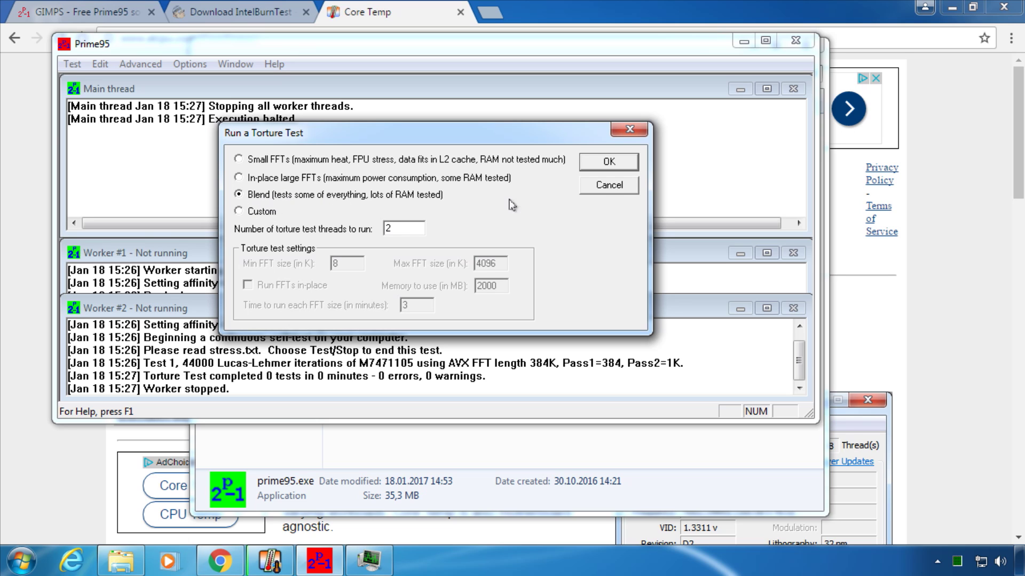
click(626, 161)
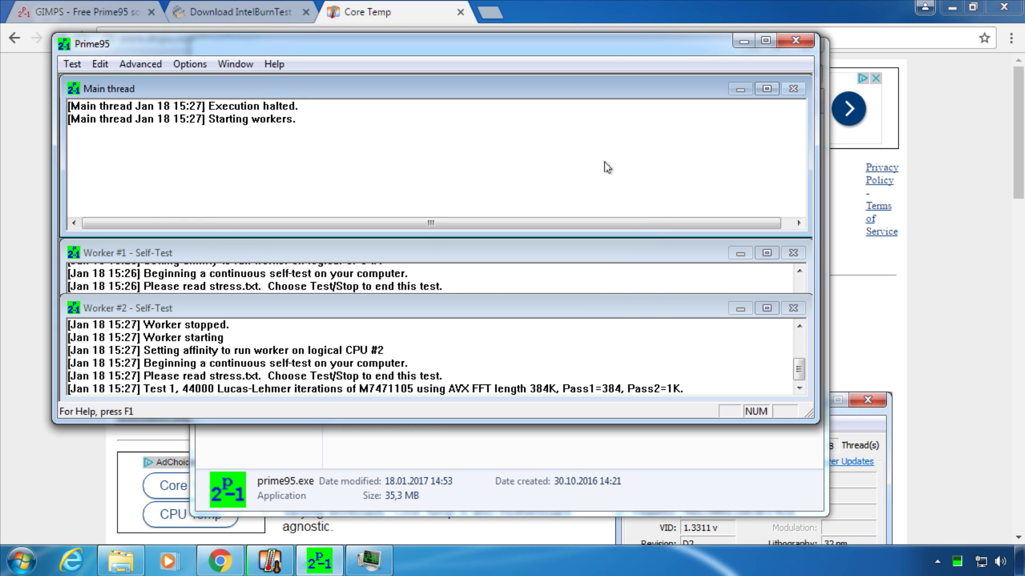
click(72, 64)
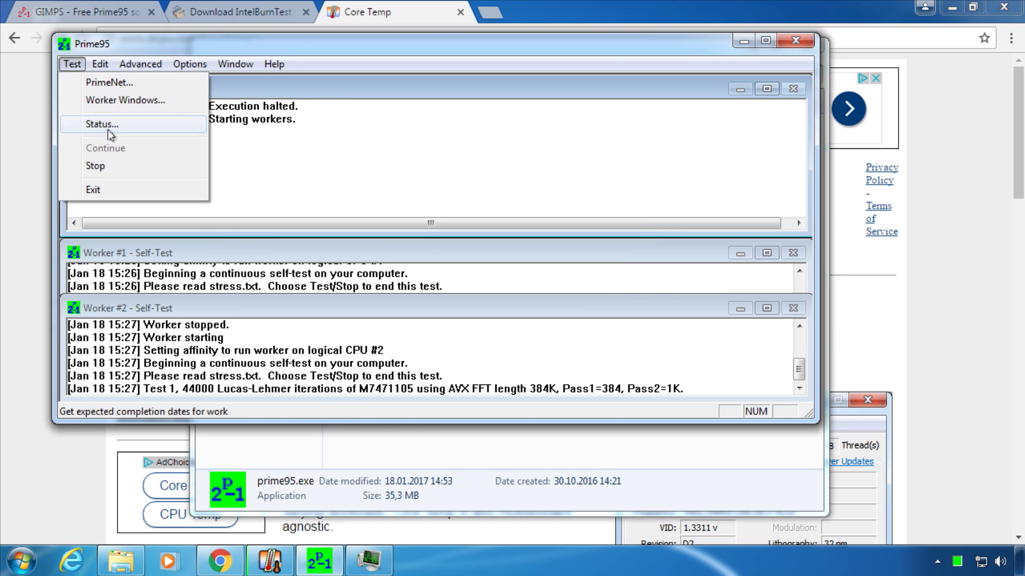
click(96, 166)
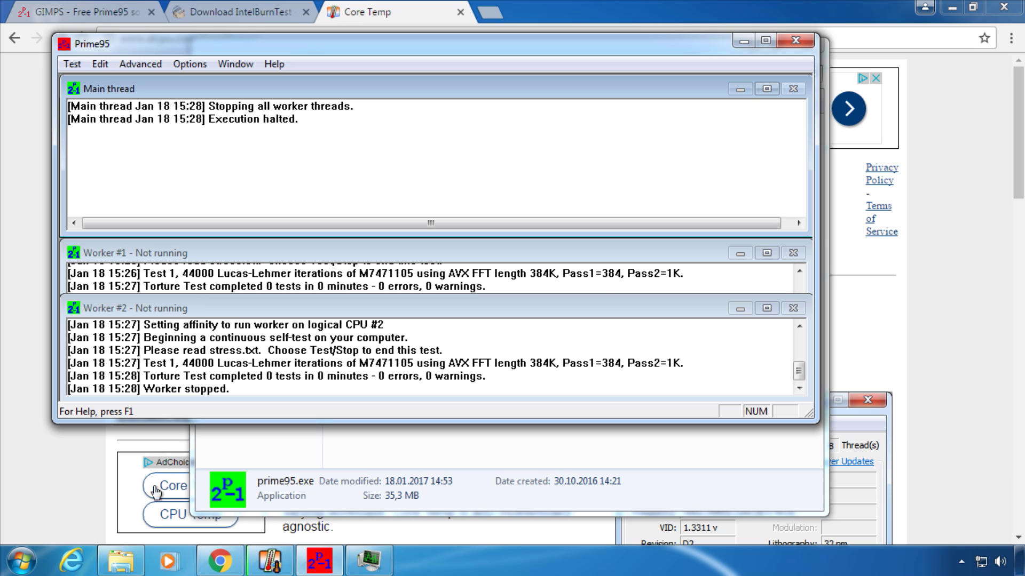
- Go back to Downloads, open the IntelBurnTest folder, and launch IntelBurnTestV2.exe
click(121, 561)
click(376, 403)
key(BackSpace)
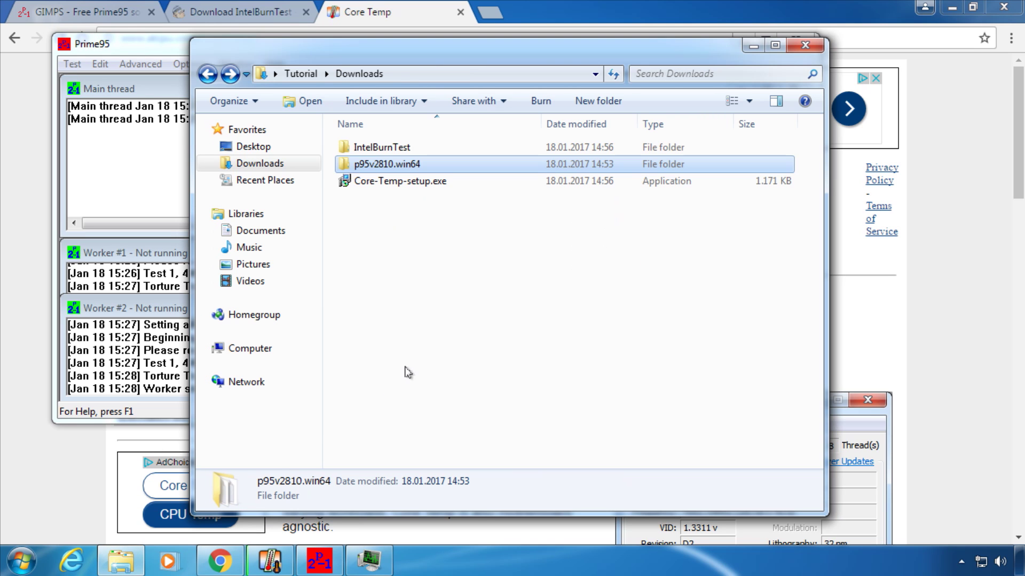
double_click(394, 147)
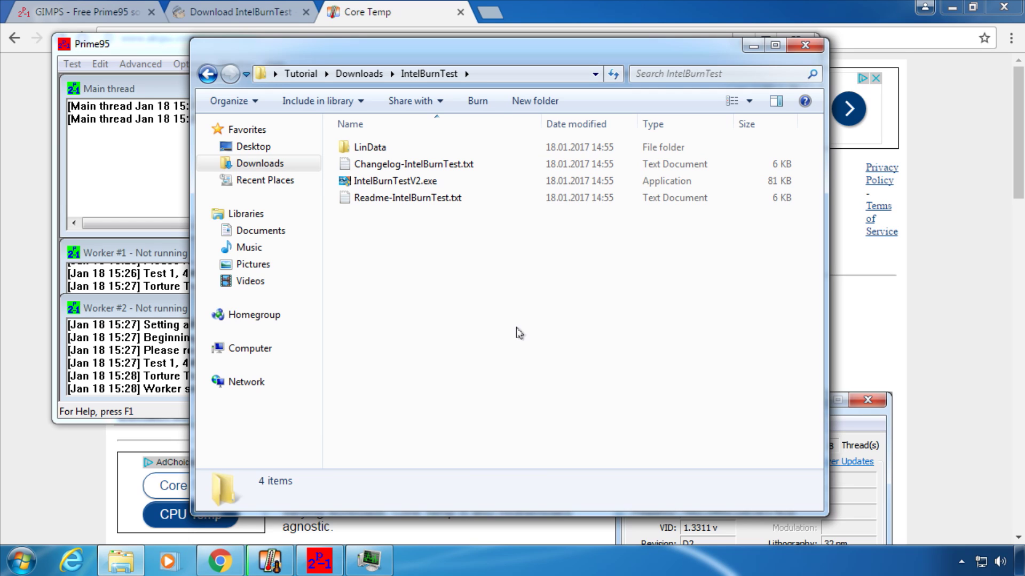
double_click(405, 182)
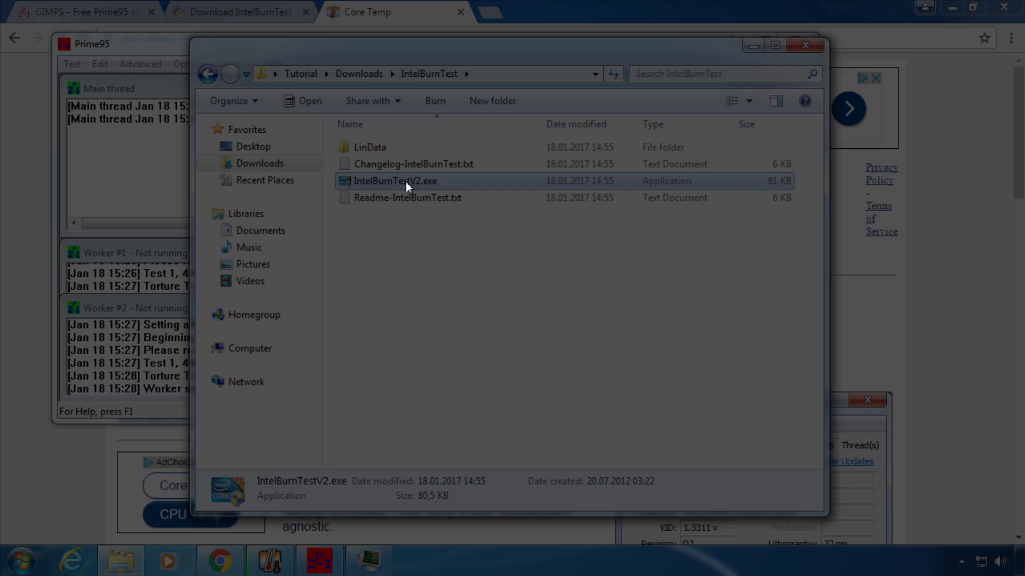
- Grant IntelBurnTest administrator rights and start the Standard-level 10-run stress test
click(582, 325)
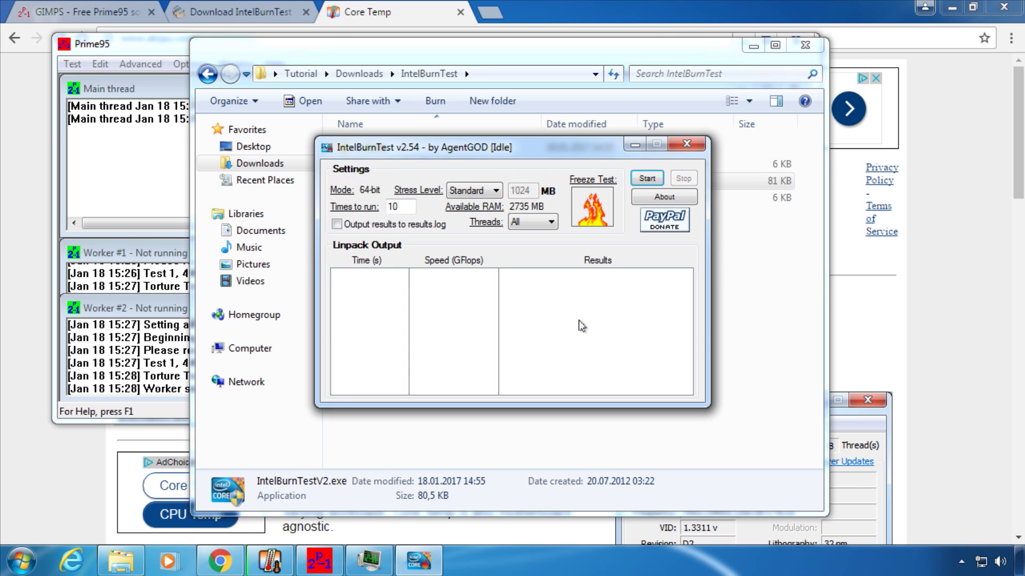
click(661, 183)
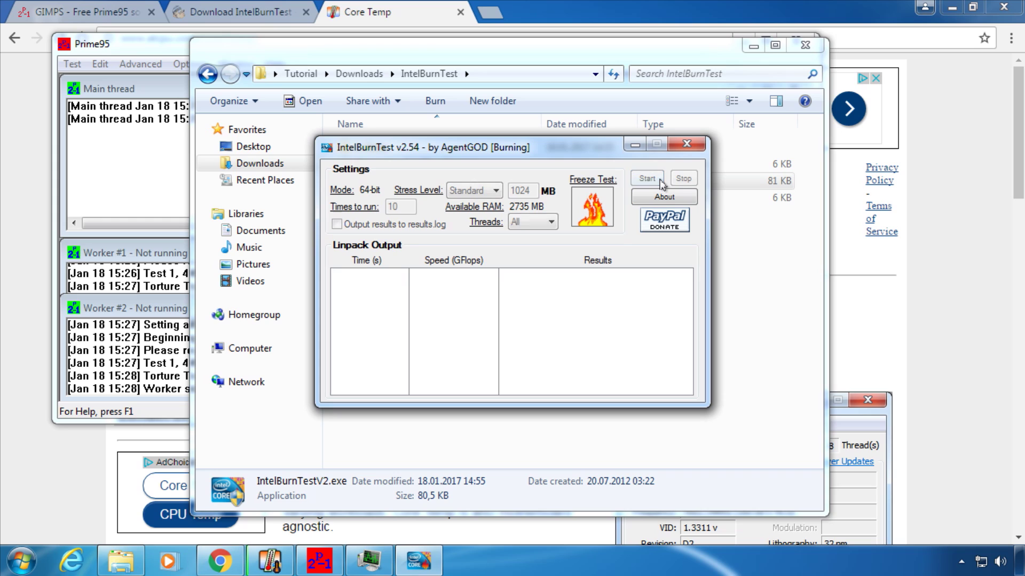